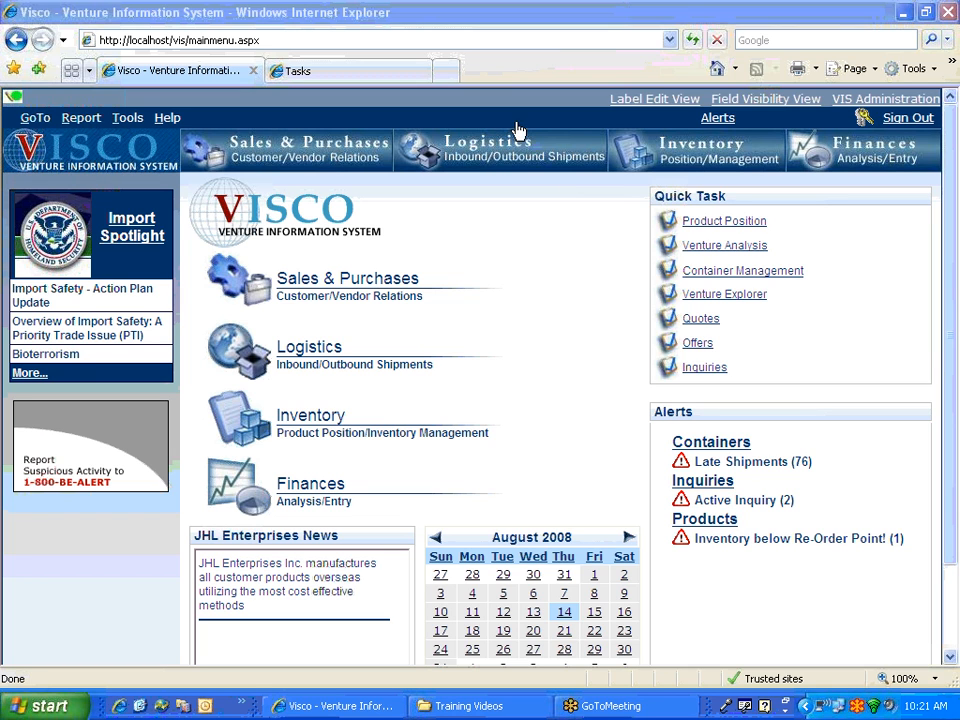
- Open the Customers list under Sales & Purchases › Sales Elements
click(265, 140)
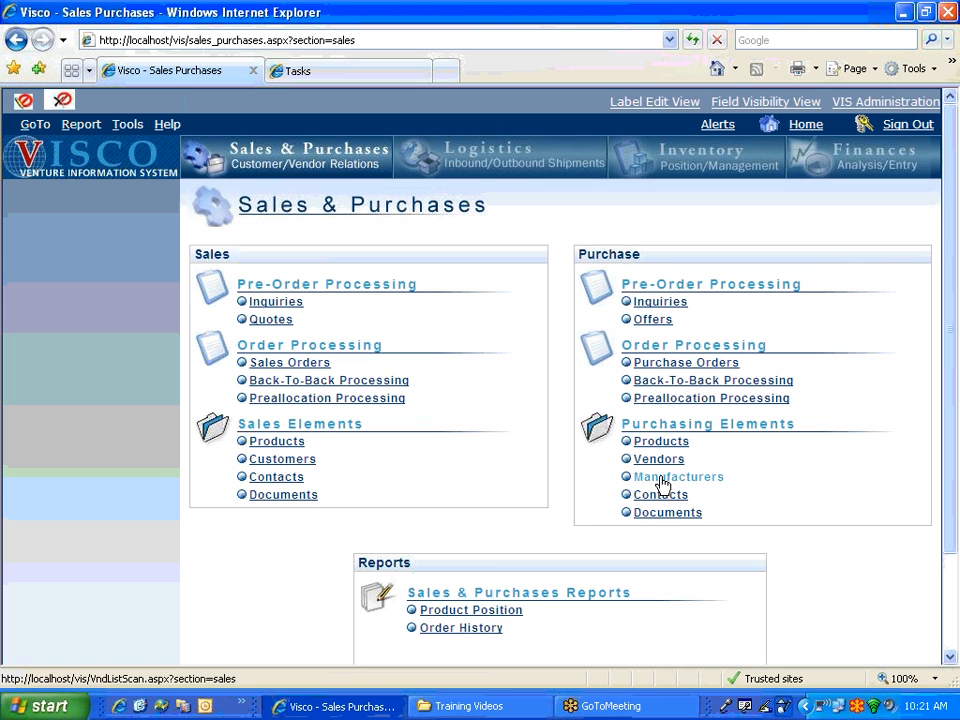
scroll(349, 553, down, 3)
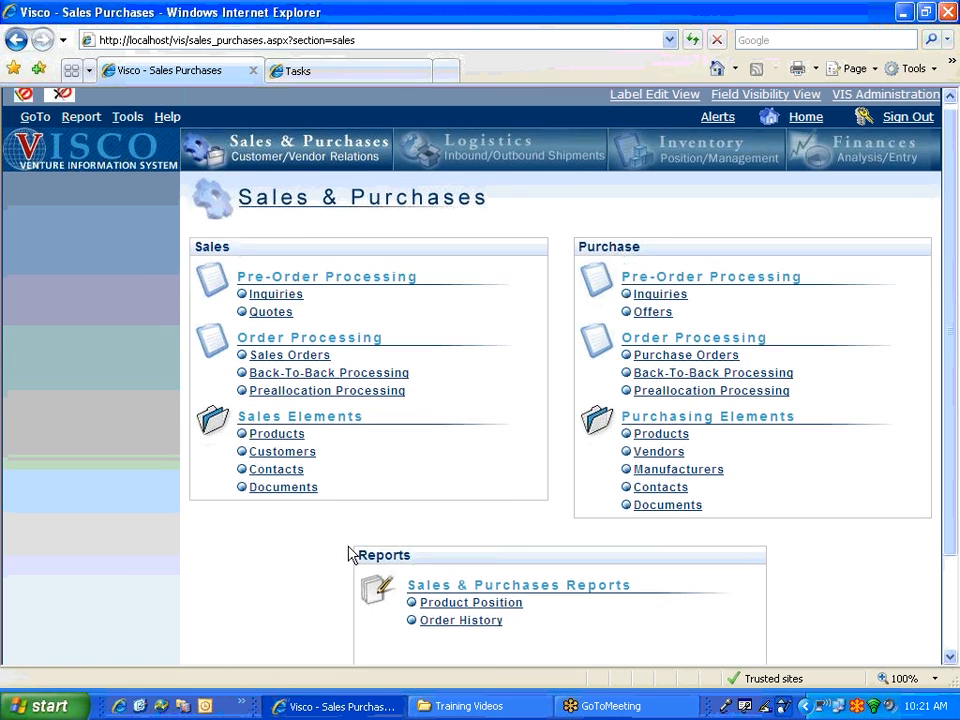
click(160, 641)
mouse_move(161, 581)
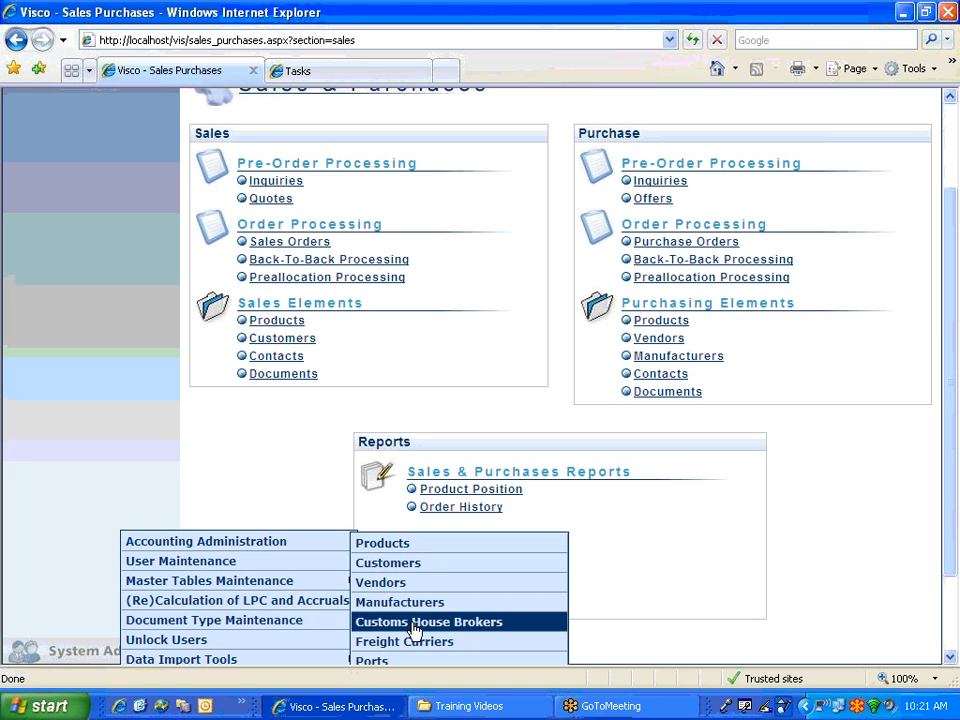
scroll(414, 628, down, 3)
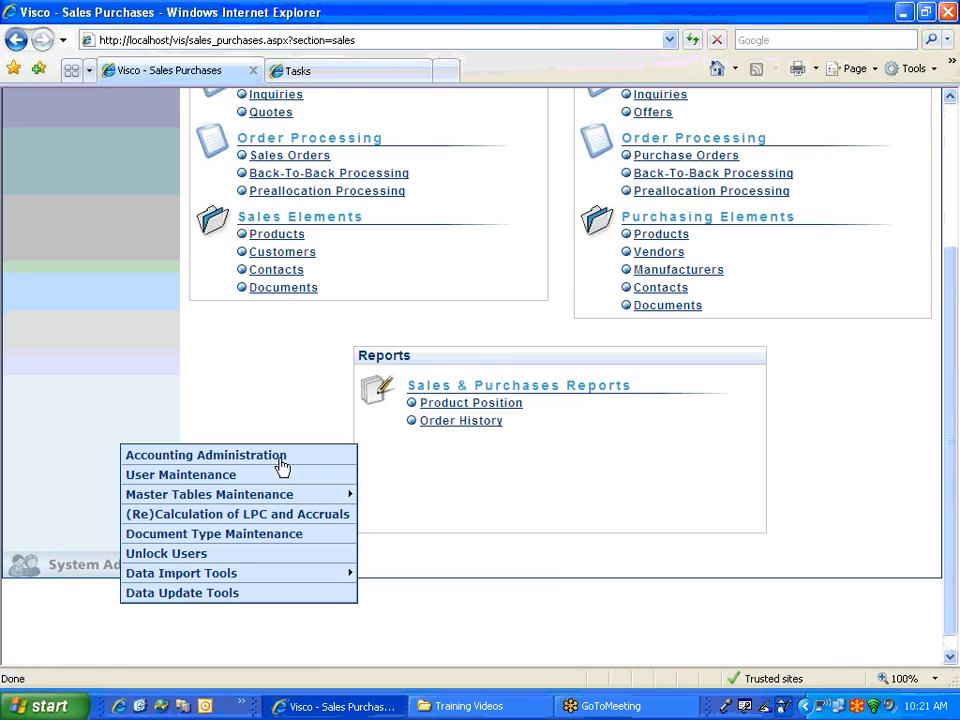
scroll(267, 391, up, 3)
click(270, 340)
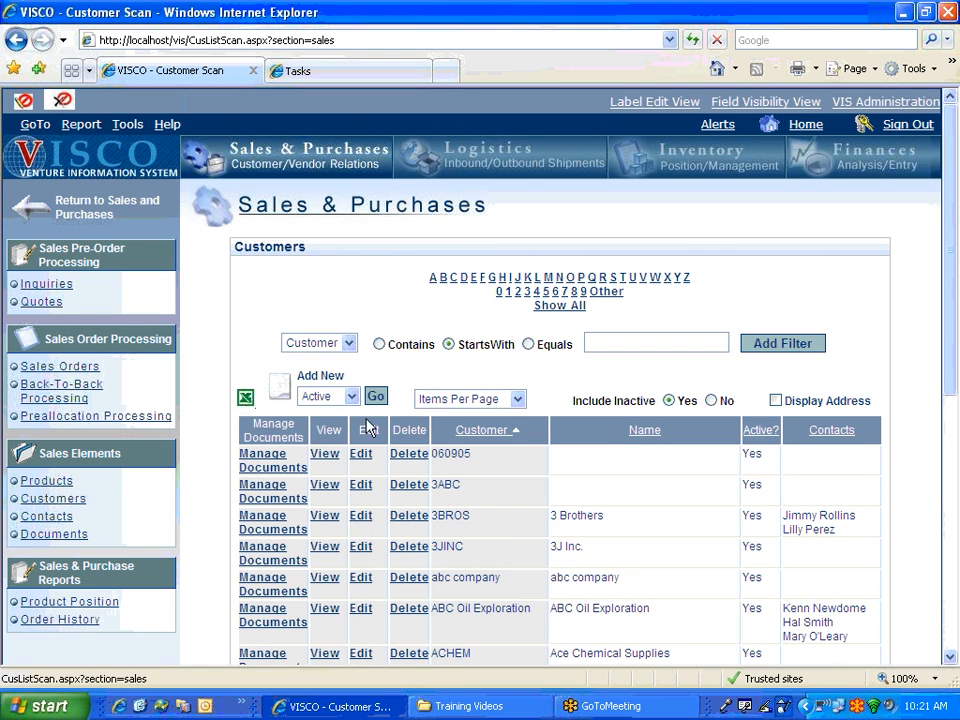
- Edit the 3 Brothers customer and show its Contacts tab with its two existing contacts
click(362, 522)
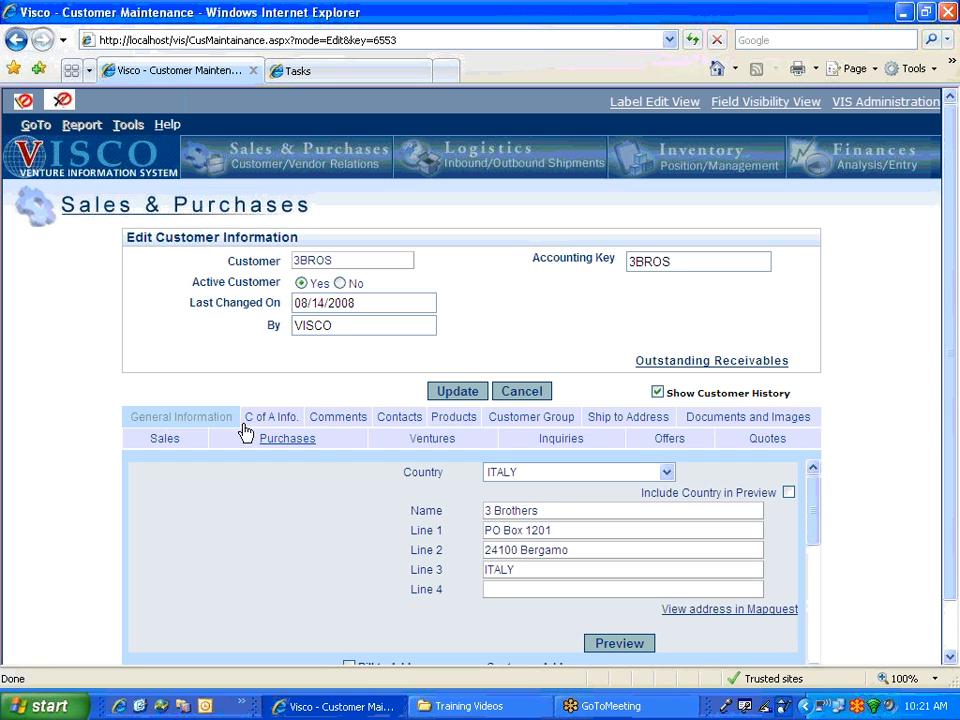
click(410, 424)
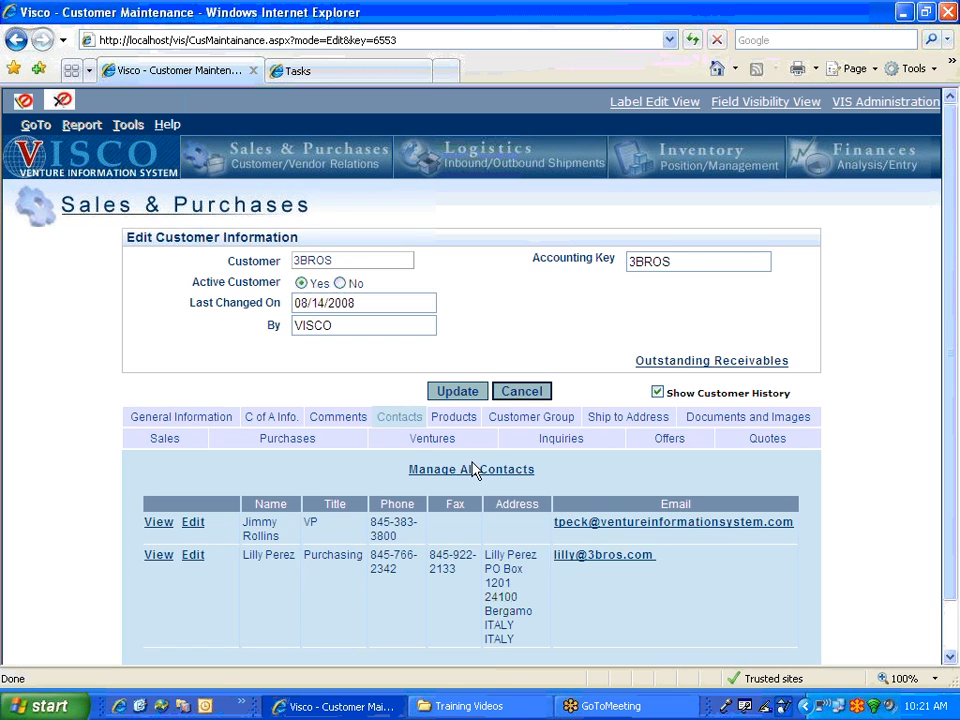
scroll(430, 478, down, 1)
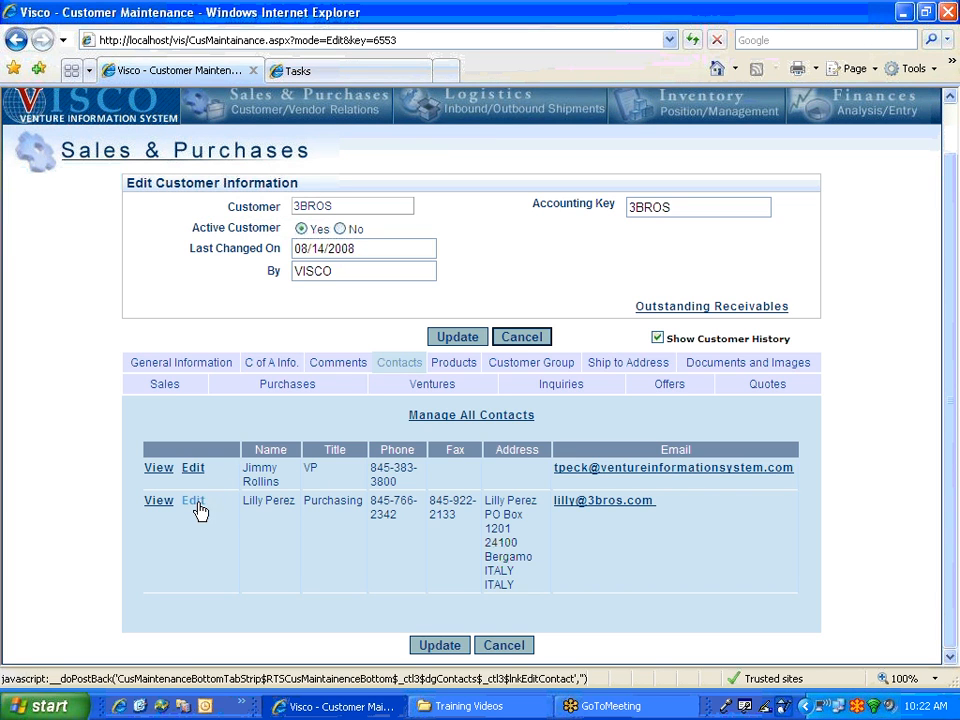
- Add a new contact with the person's full name, title VP and contact group March Birthday
click(474, 421)
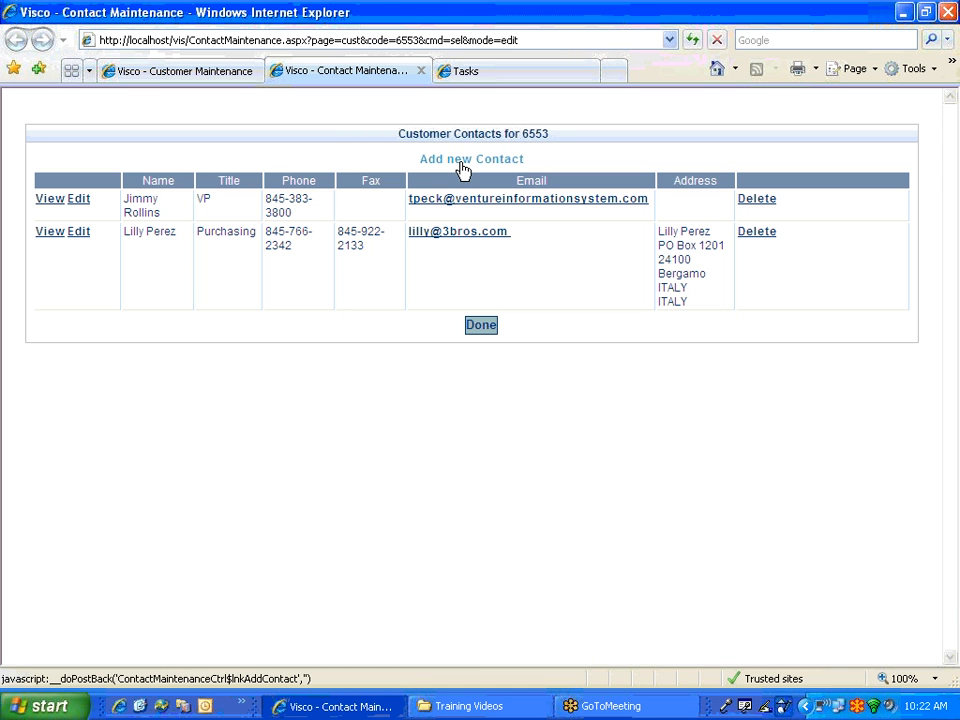
click(463, 166)
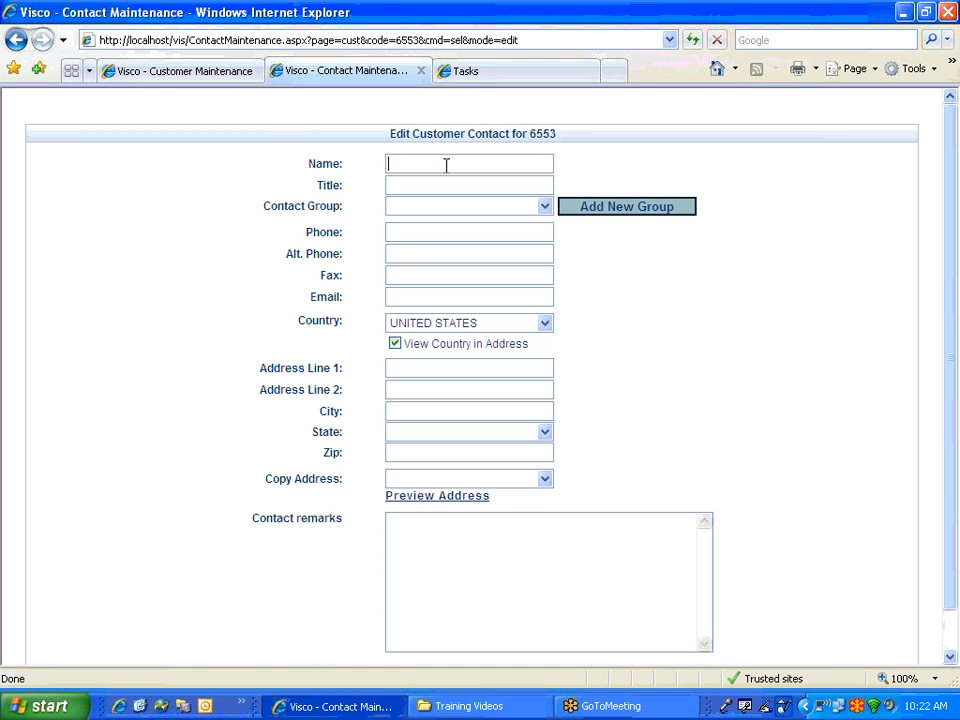
click(445, 180)
text(VP)
click(455, 209)
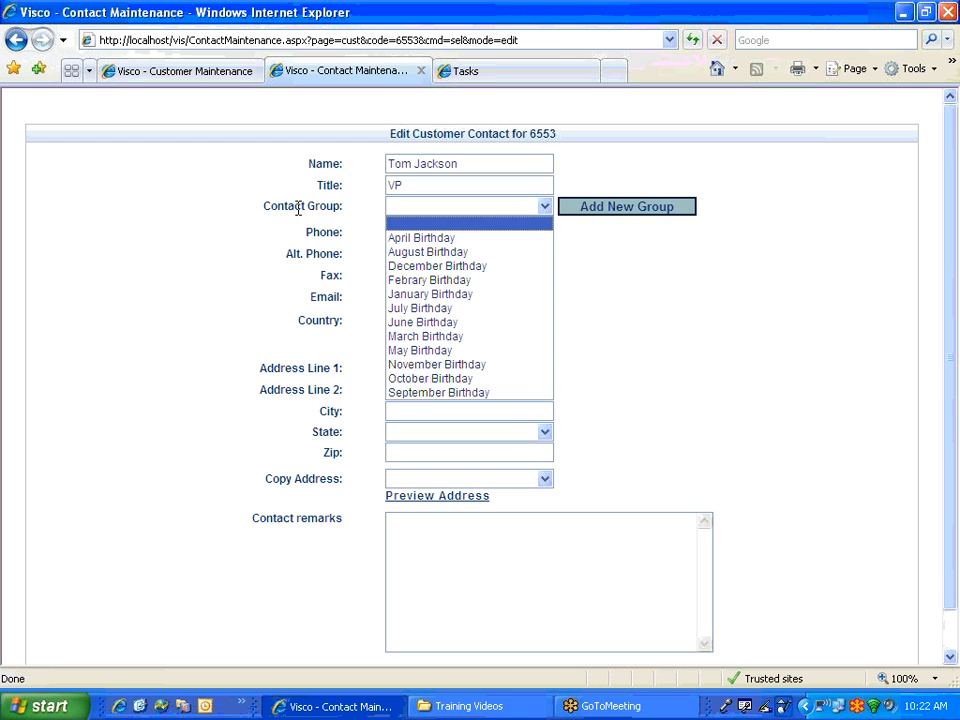
click(425, 340)
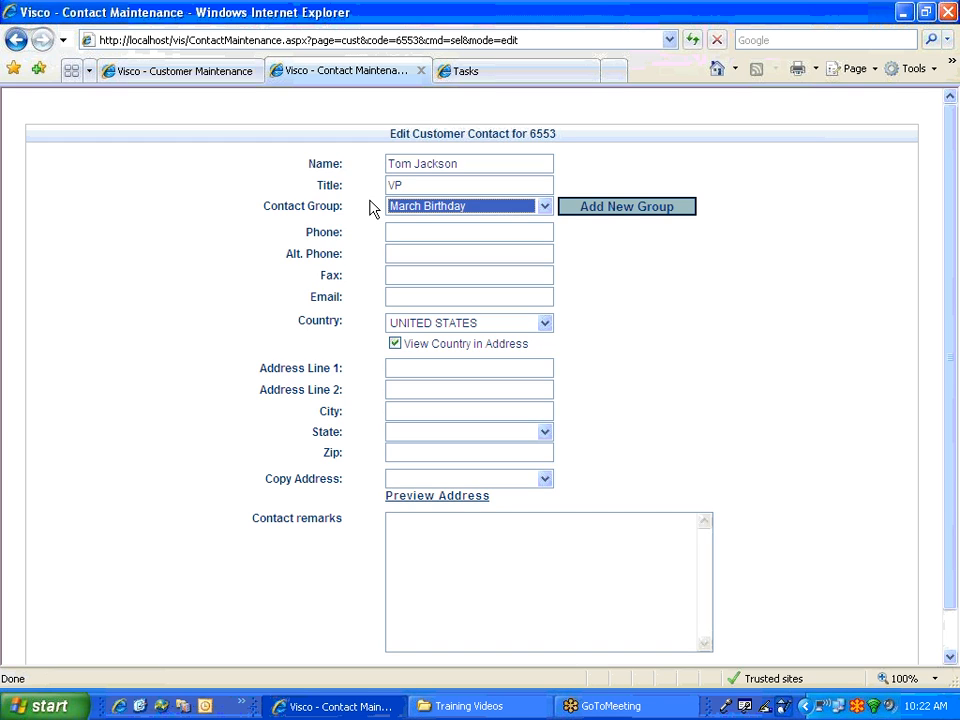
click(408, 232)
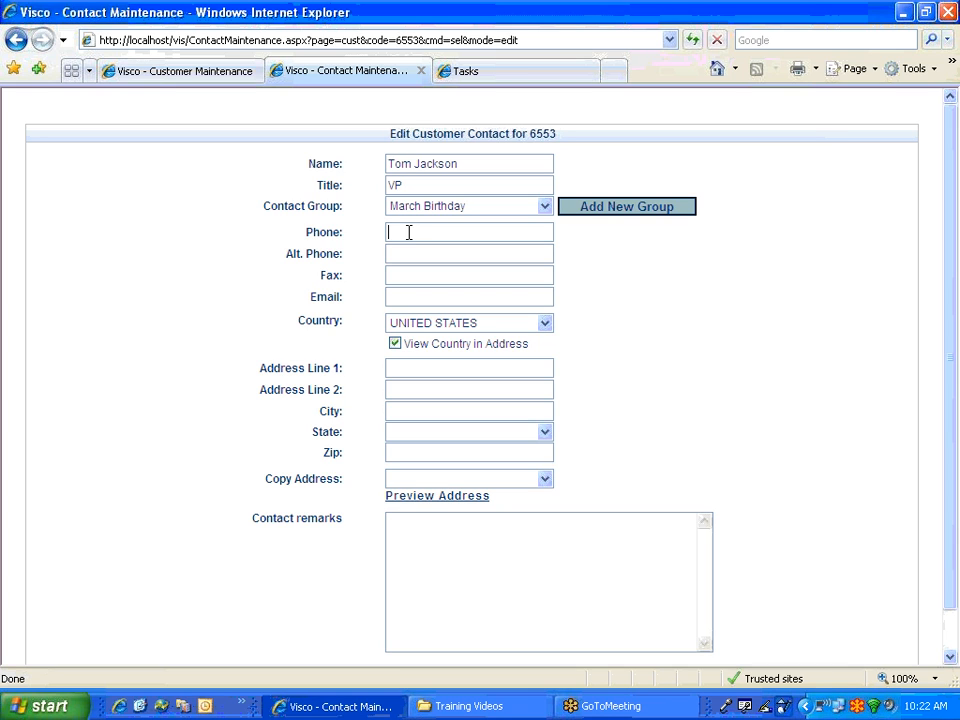
- Enter the new contact's phone number and e-mail address
click(457, 257)
click(437, 279)
click(429, 252)
click(427, 273)
click(426, 299)
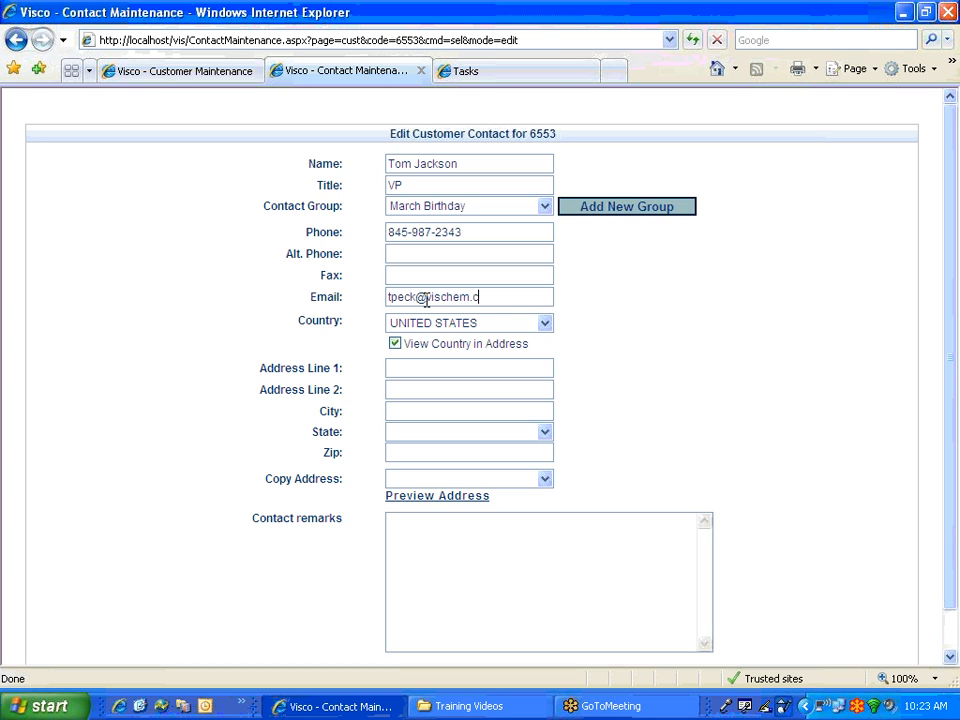
- Copy the Bergamo address, add the remark 'this is a great guy', and save the contact
click(407, 370)
click(448, 479)
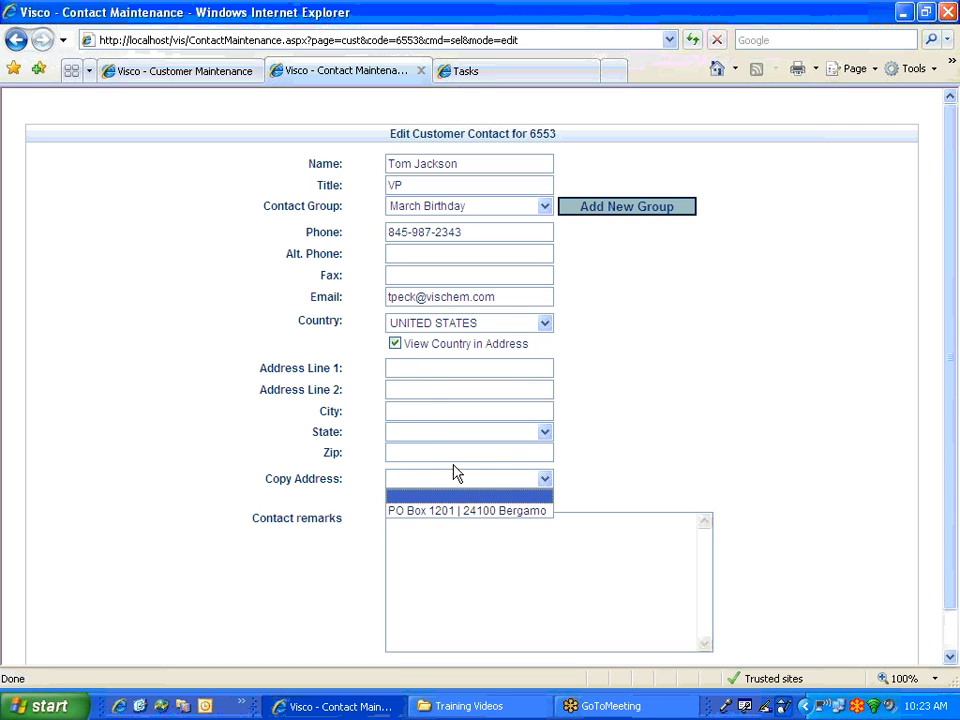
click(455, 511)
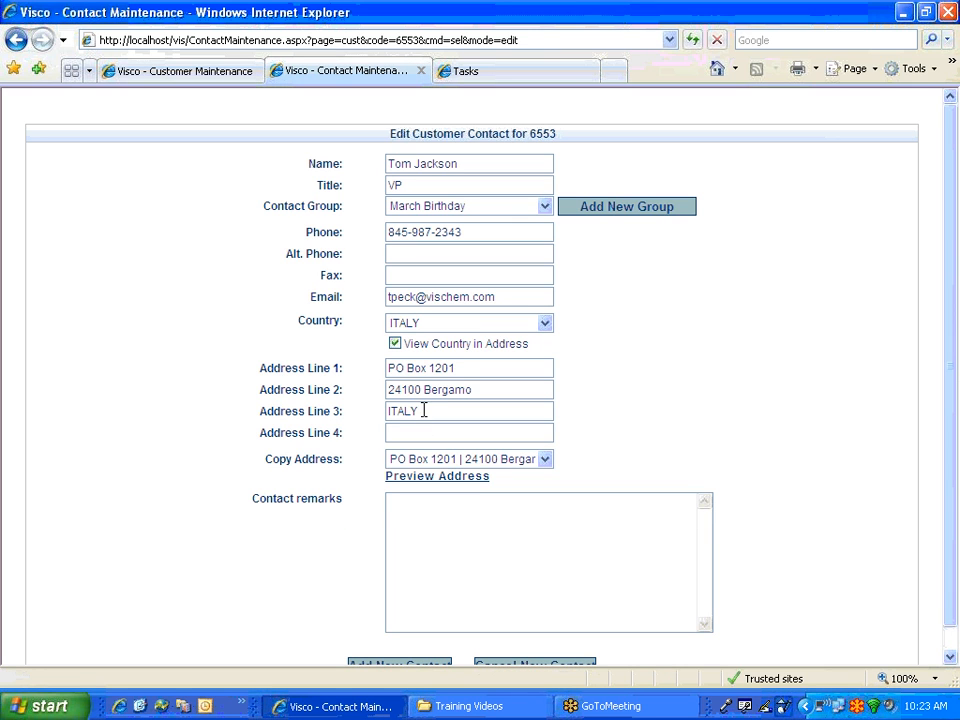
click(441, 517)
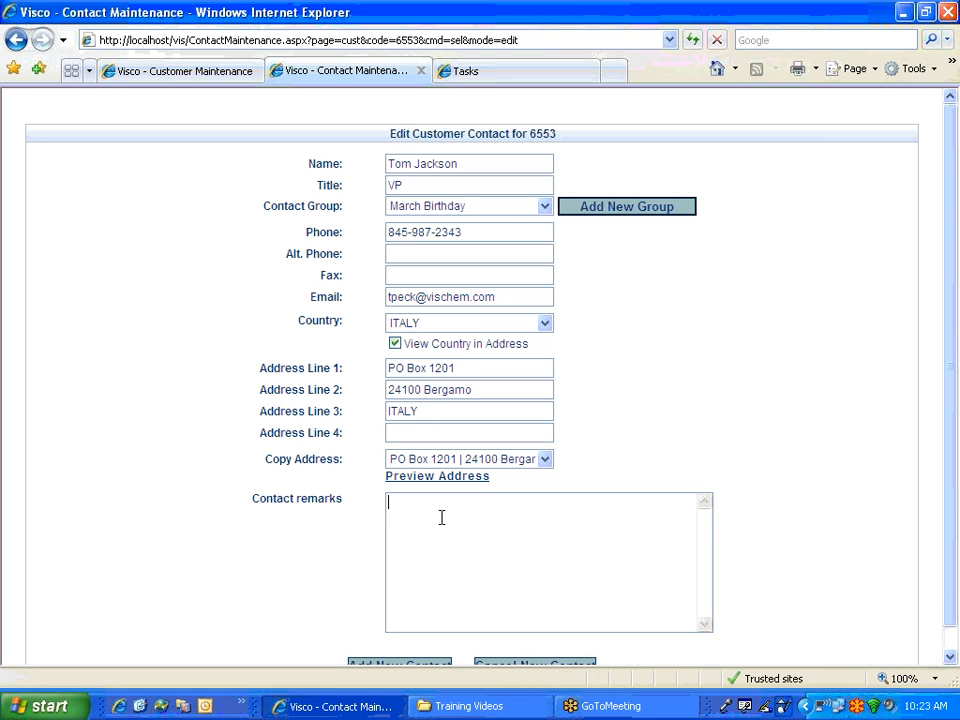
text(this is a great guy)
scroll(441, 517, down, 1)
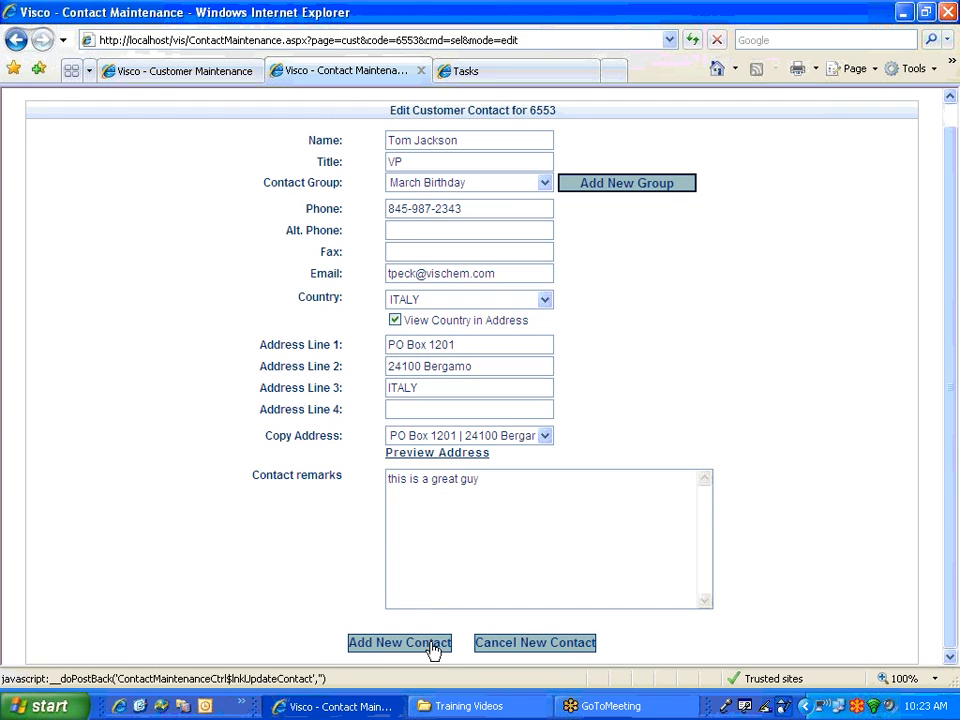
click(433, 649)
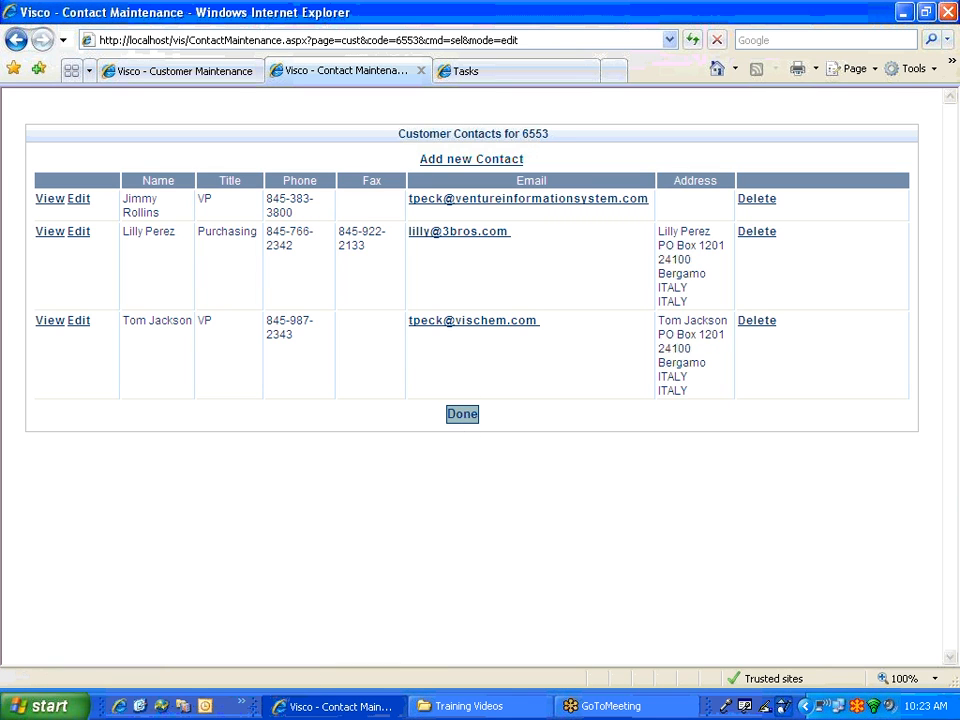
- Close contact management and update the 3 Brothers customer, now listing three contacts
click(460, 415)
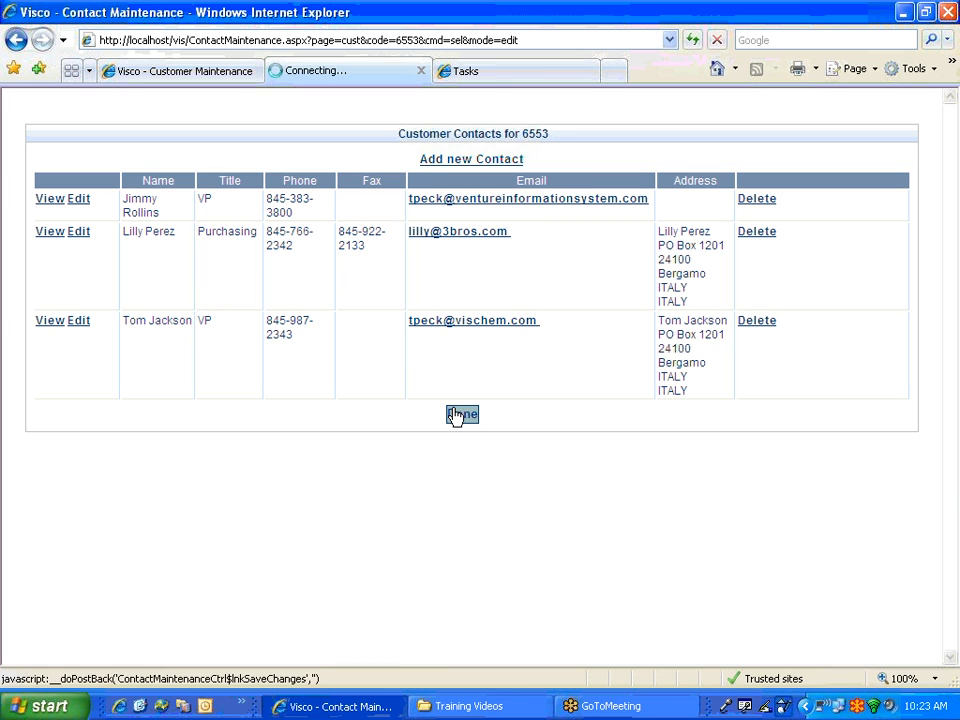
click(204, 72)
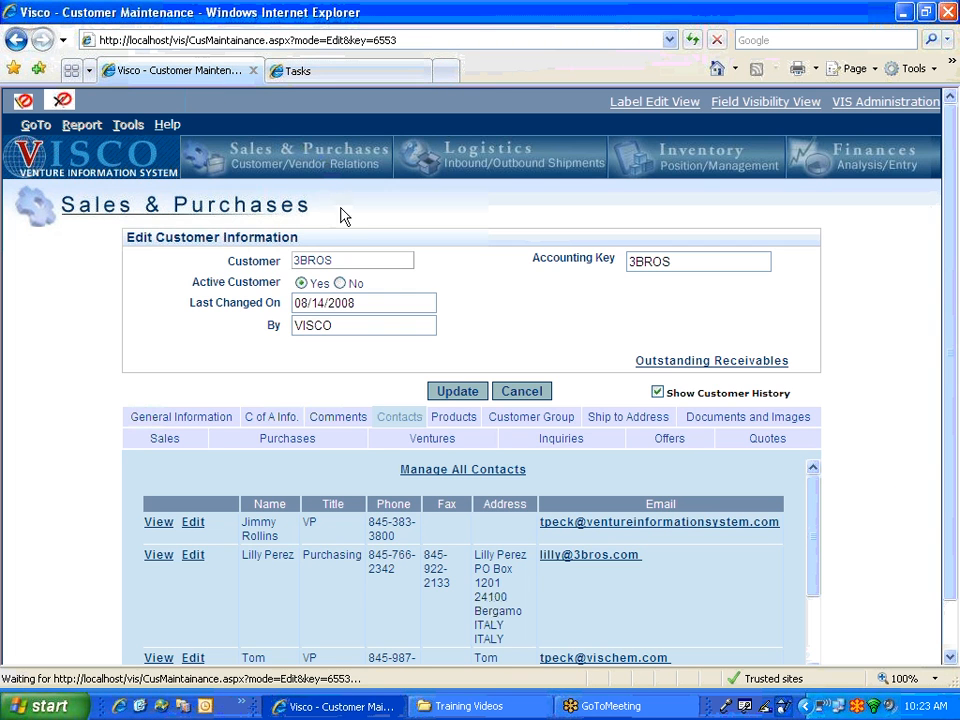
scroll(345, 250, down, 1)
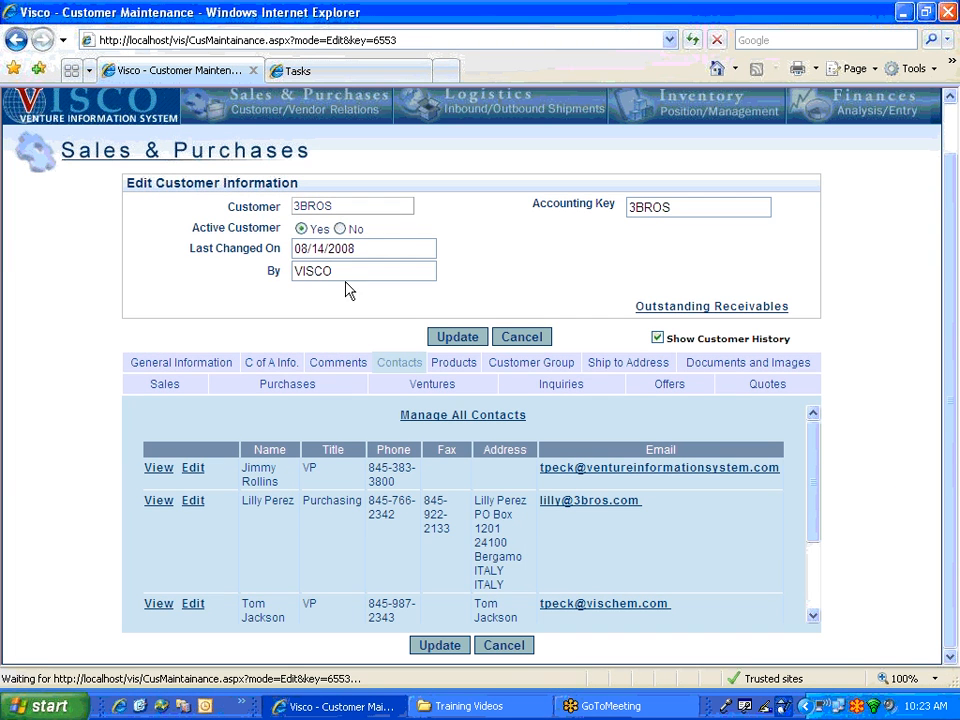
click(447, 338)
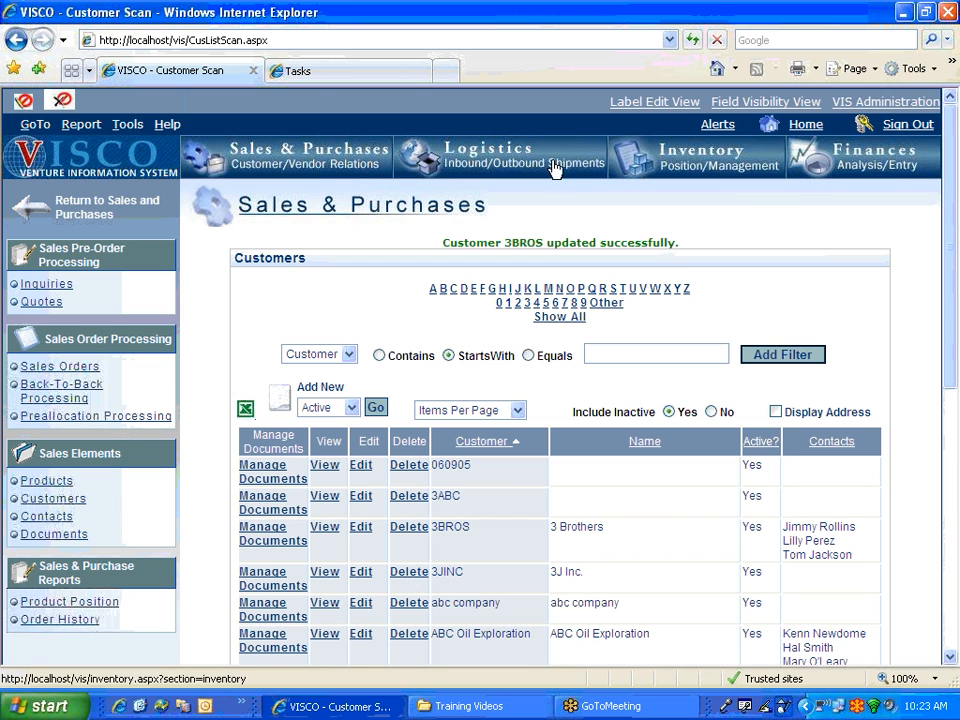
- Open the Contacts list under Sales & Purchases and open the filter field dropdown
click(305, 157)
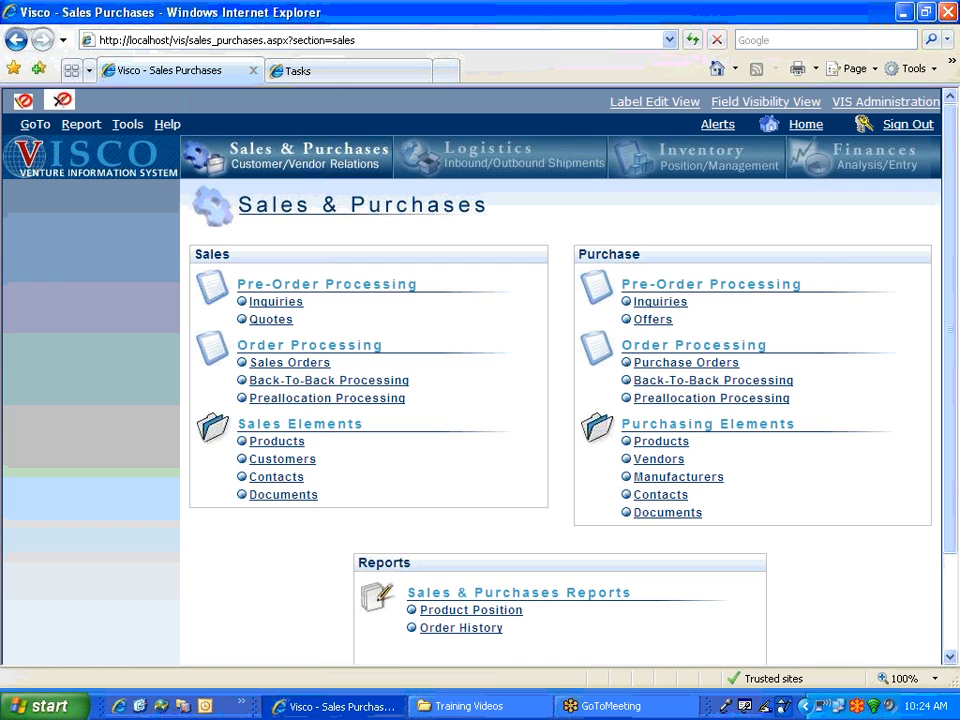
click(280, 478)
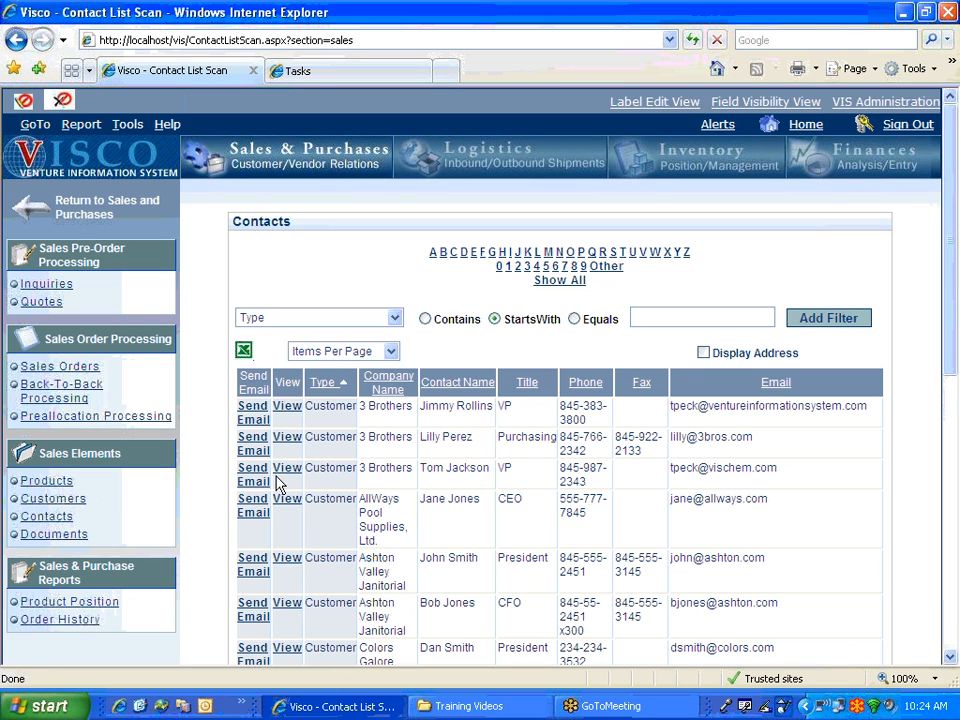
click(347, 317)
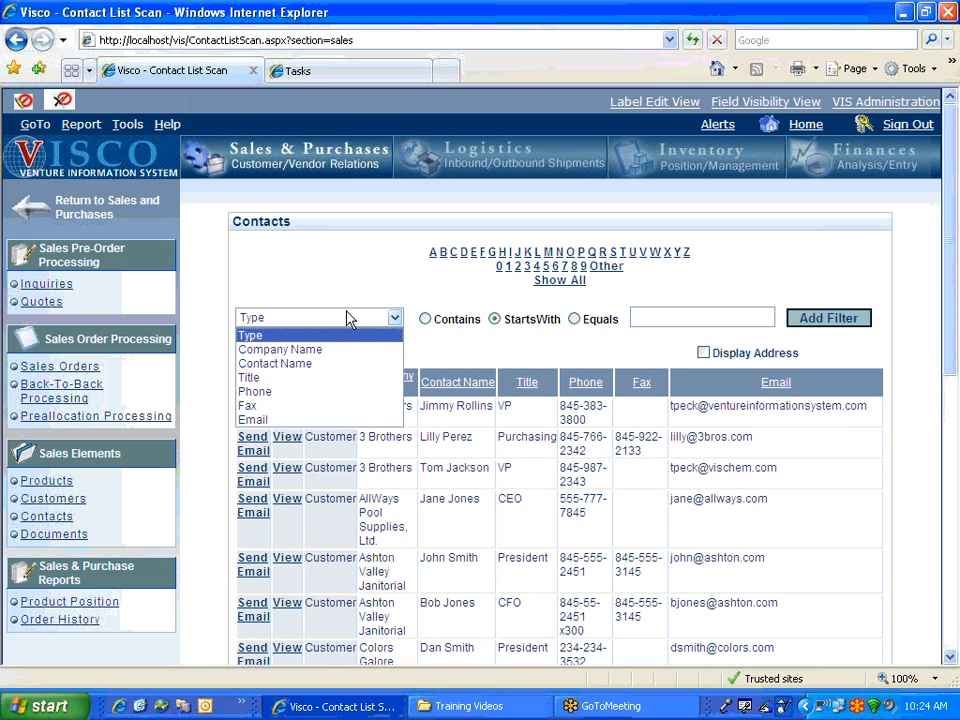
- Filter contacts by Contact Name starting with 'Li' and start an e-mail to the match
click(290, 364)
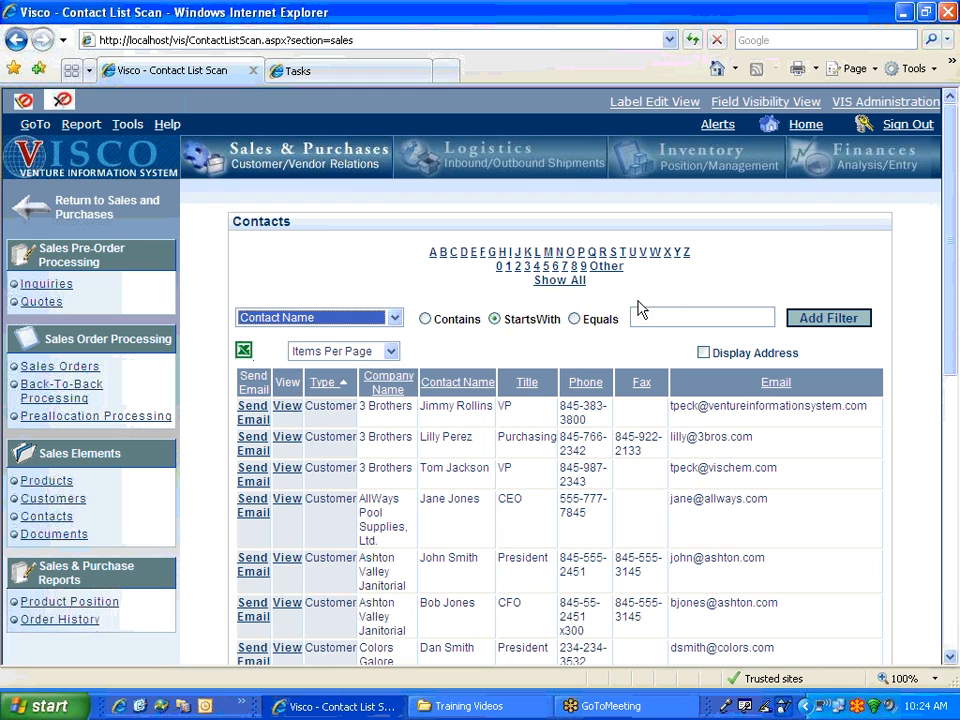
click(662, 316)
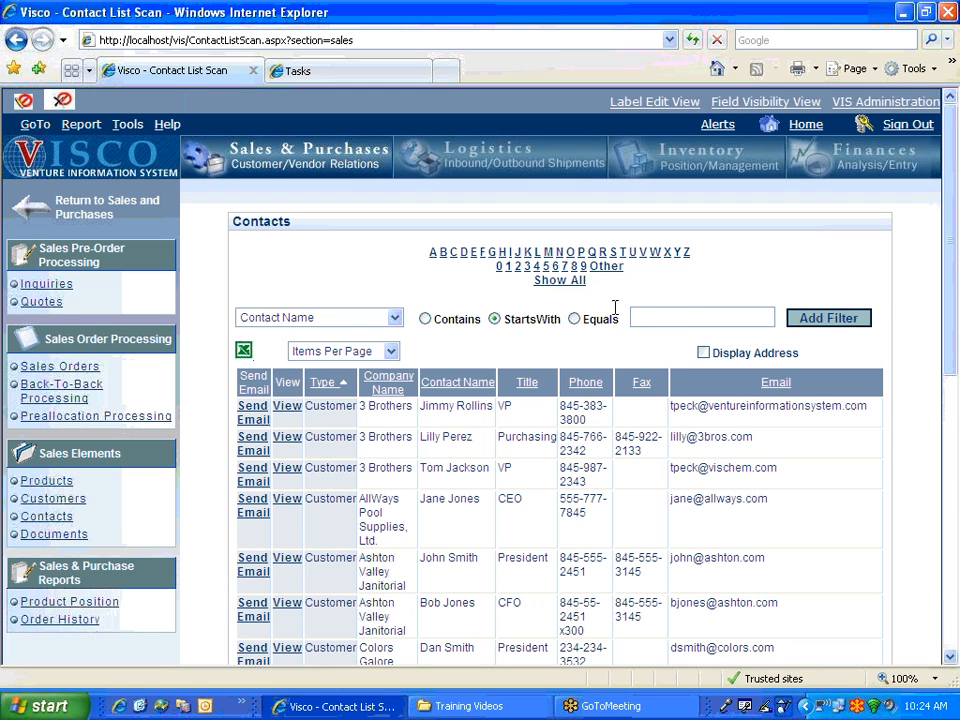
text(Li)
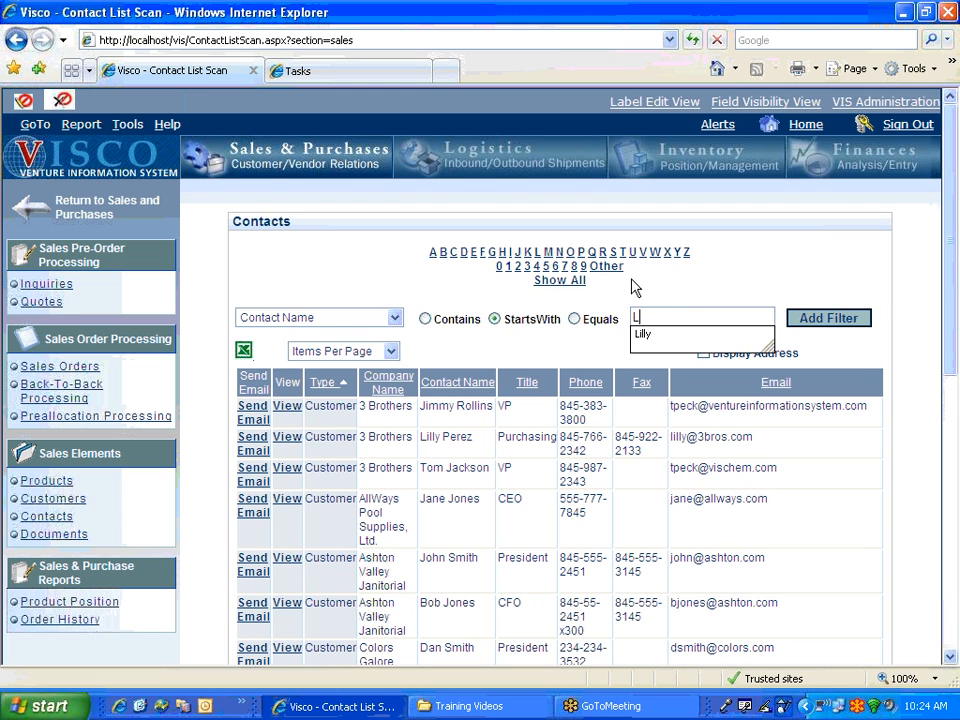
click(820, 317)
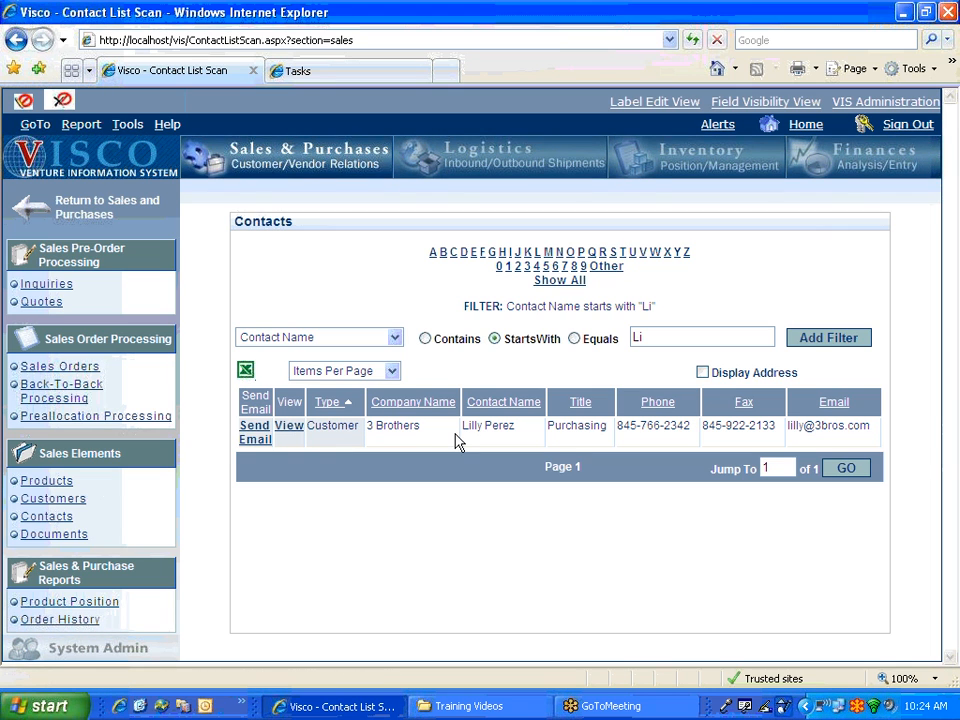
click(252, 440)
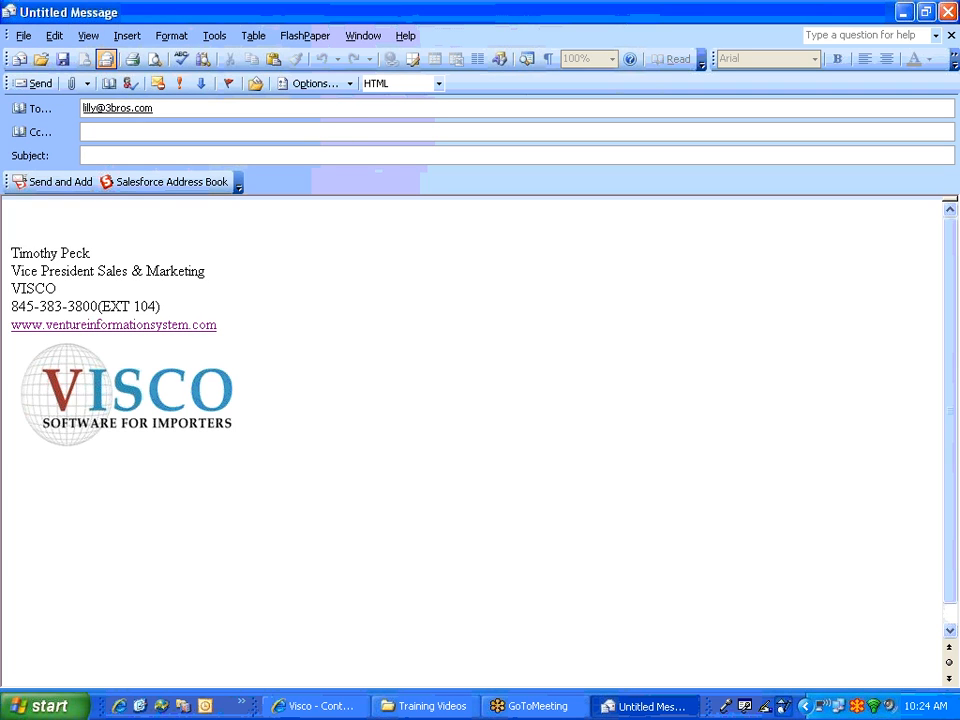
- Close the Untitled Message in Outlook without saving changes
click(947, 12)
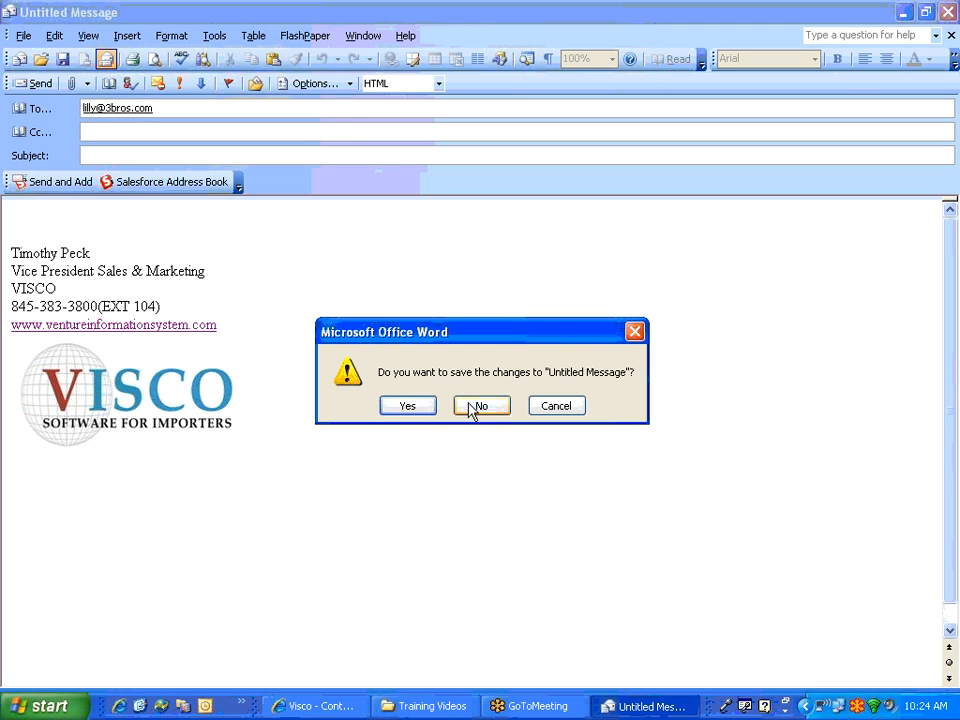
click(476, 406)
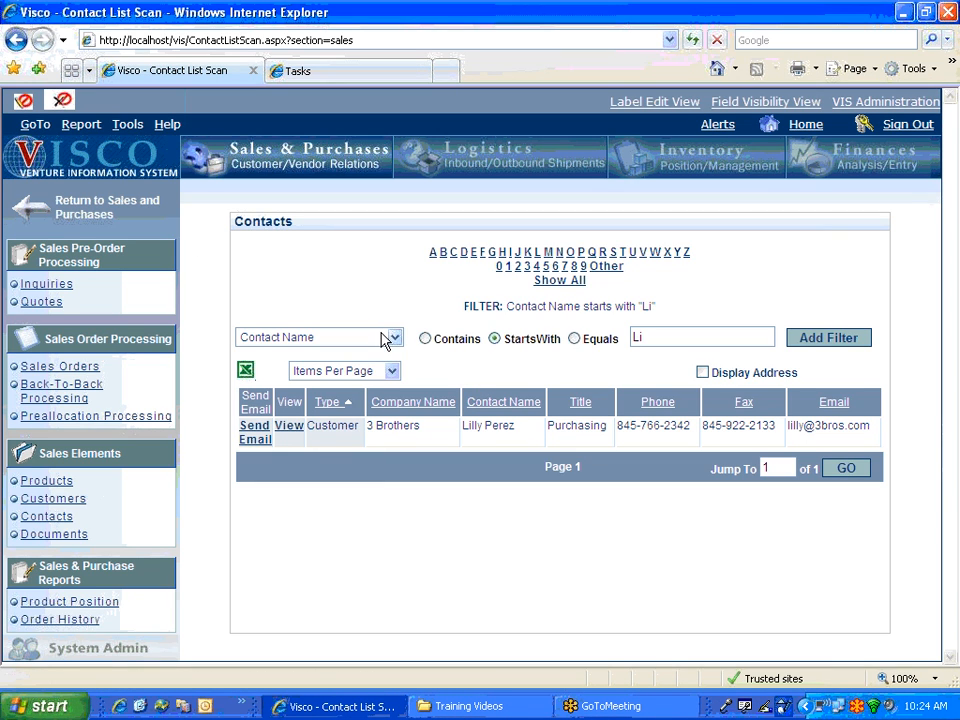
- Clear the filter and filter contacts by Type starting with 'cust'
click(550, 282)
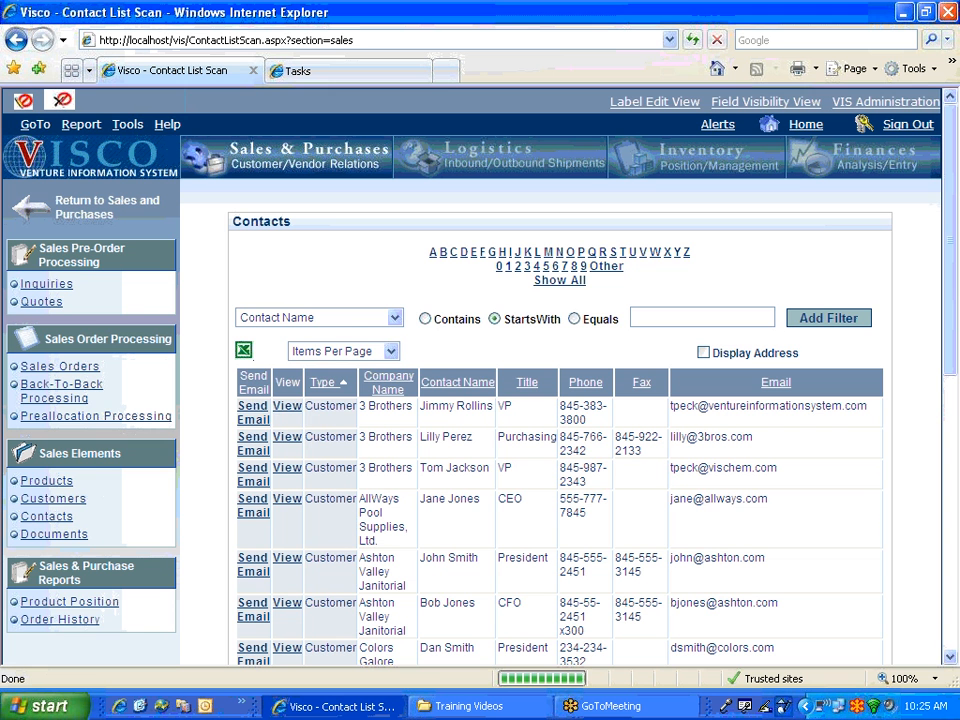
click(362, 318)
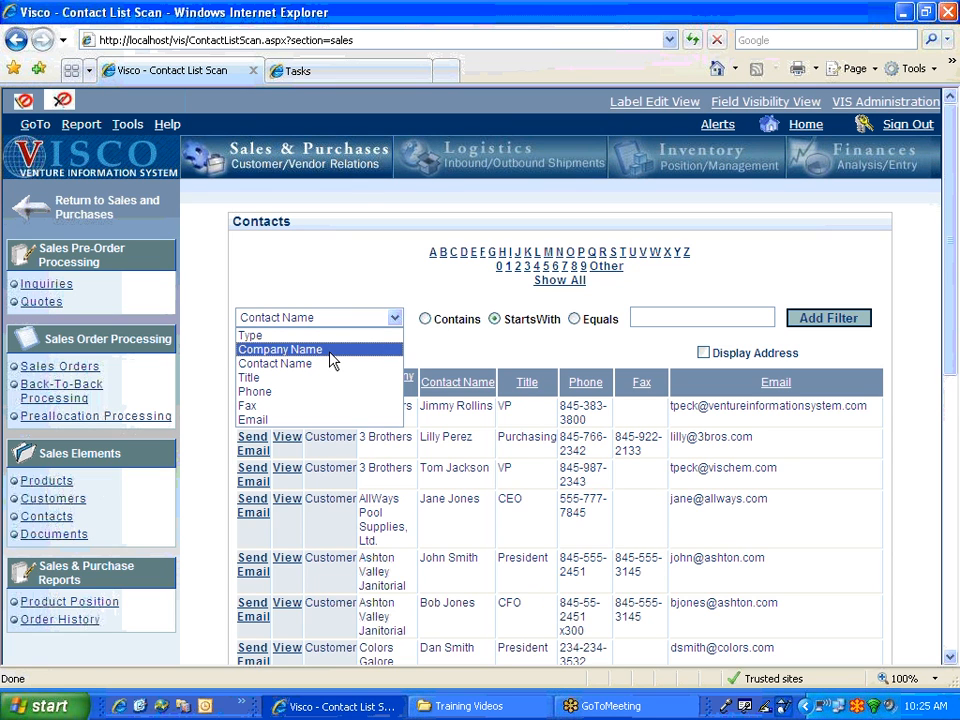
click(318, 337)
click(645, 316)
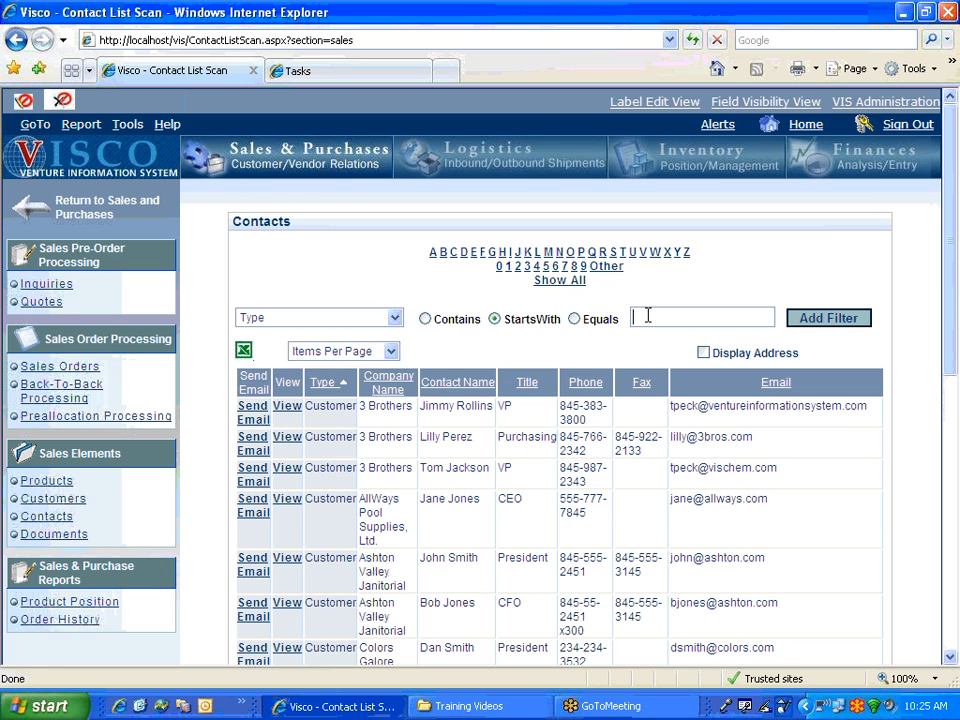
text(cust)
click(832, 322)
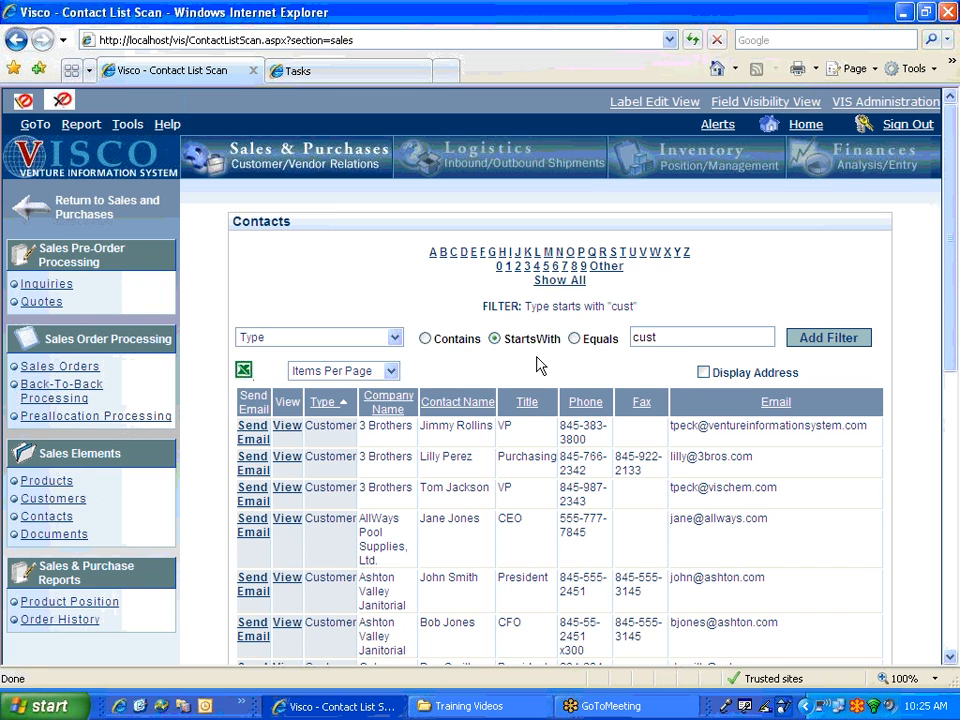
- Export the filtered contact list to an Excel report, then return to the contact list
scroll(540, 366, down, 7)
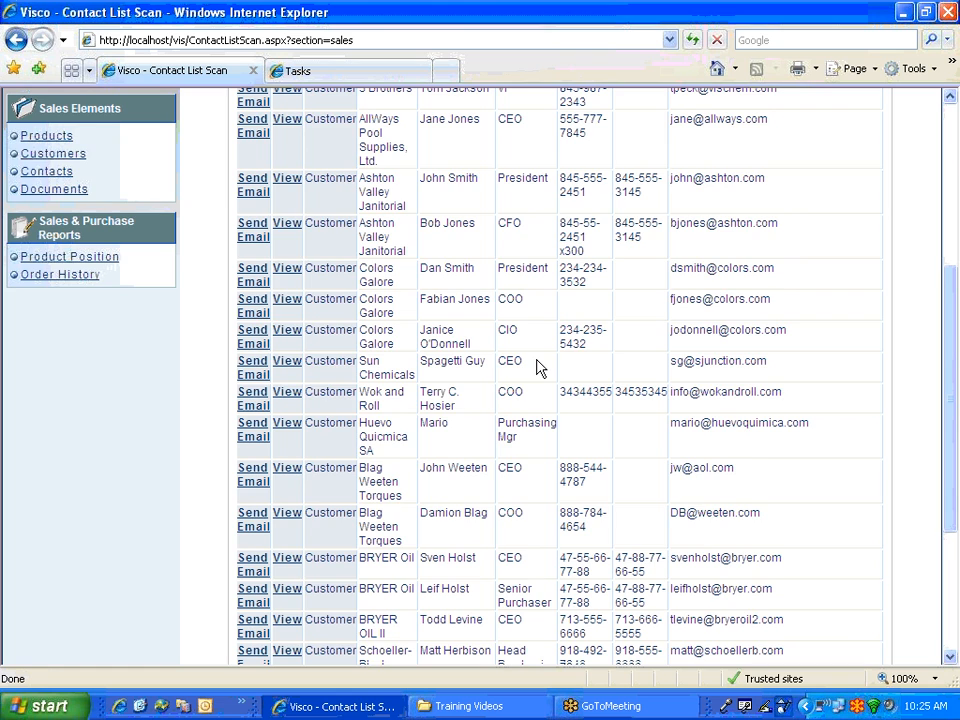
scroll(540, 366, up, 7)
click(245, 371)
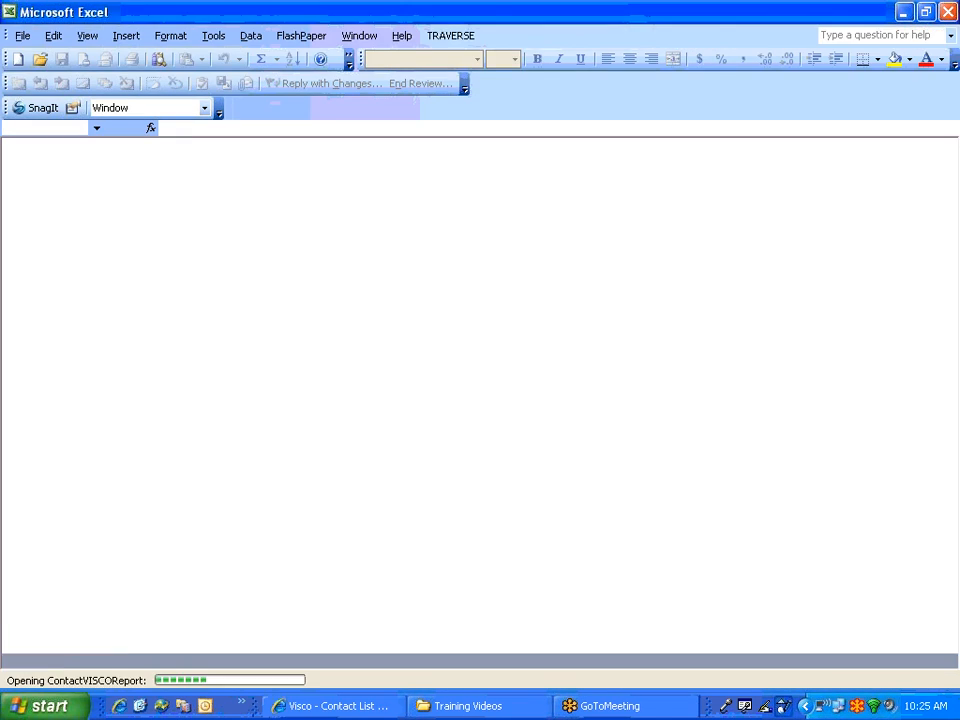
scroll(272, 400, down, 1)
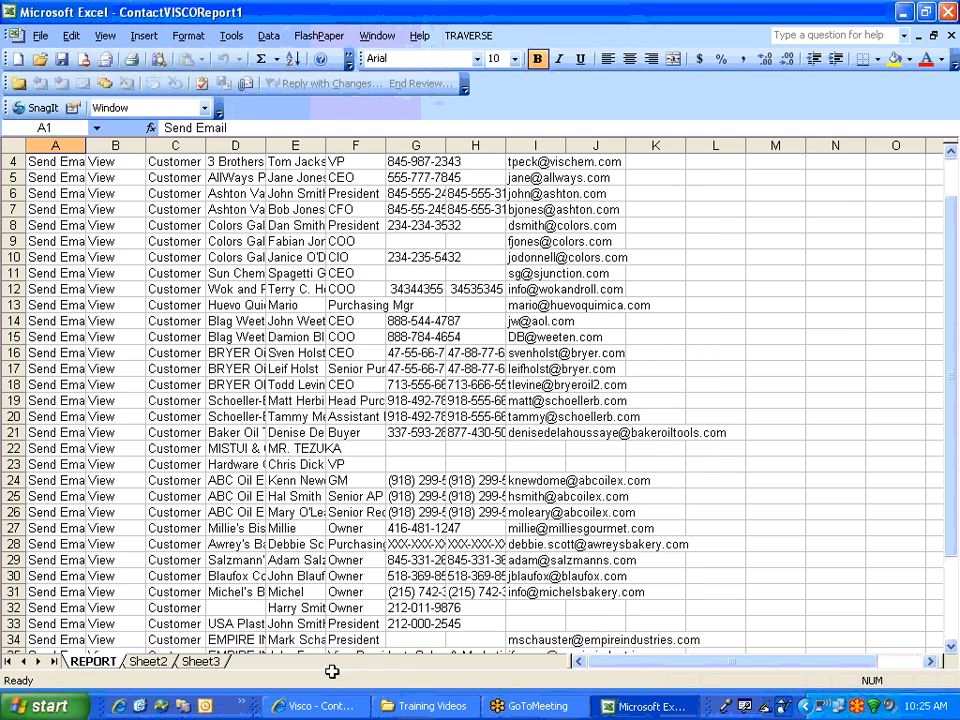
click(318, 706)
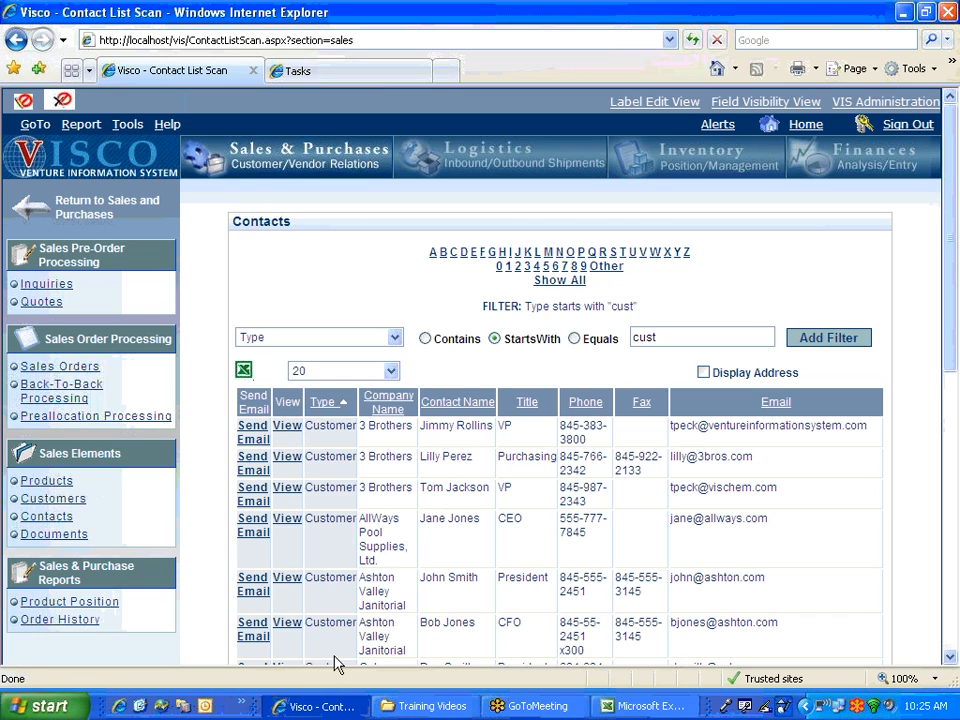